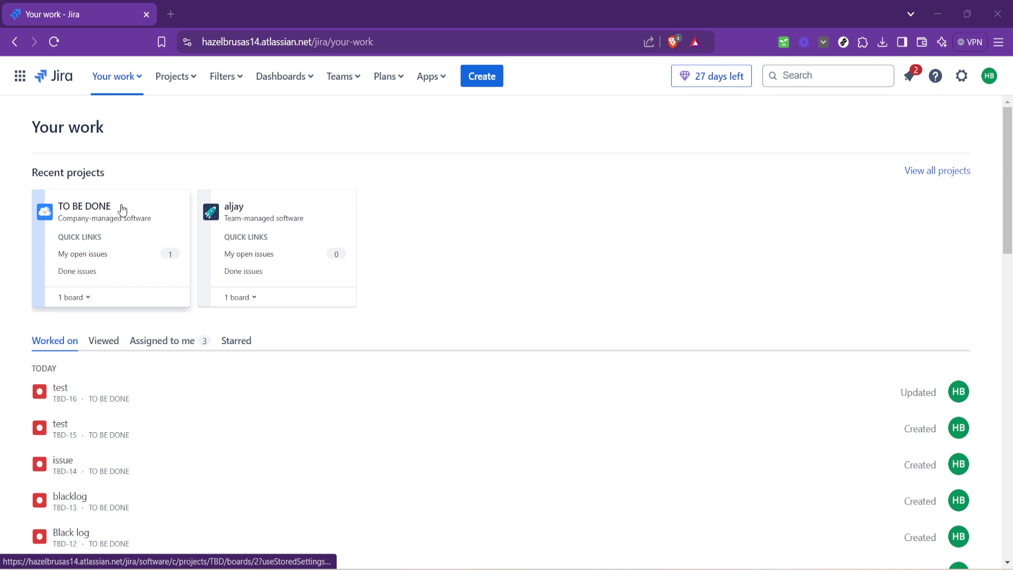
# - Go from the TO BE DONE project board through Project settings to Automation
pyautogui.click(174, 209)
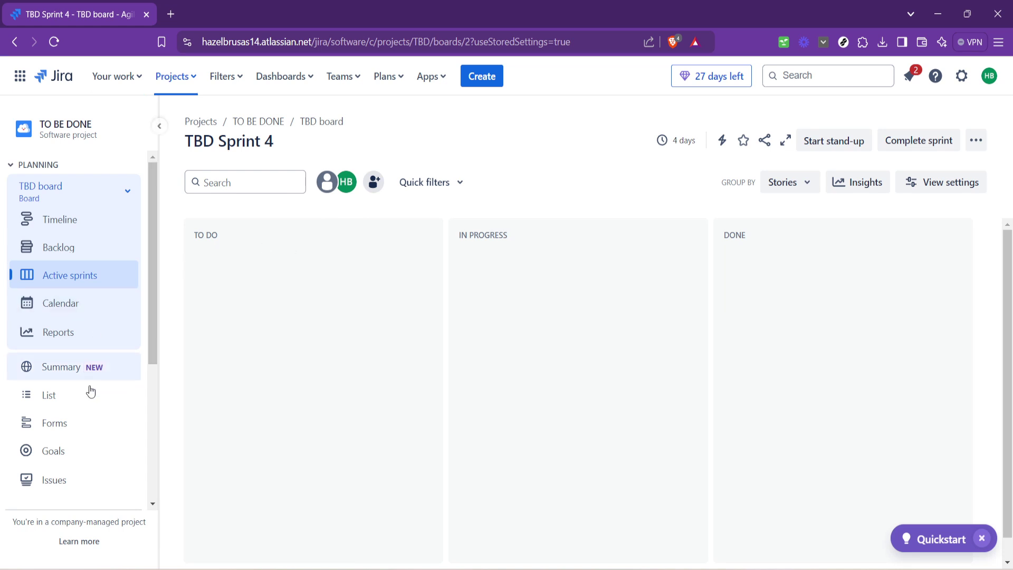
pyautogui.scroll(-2, 42, 417)
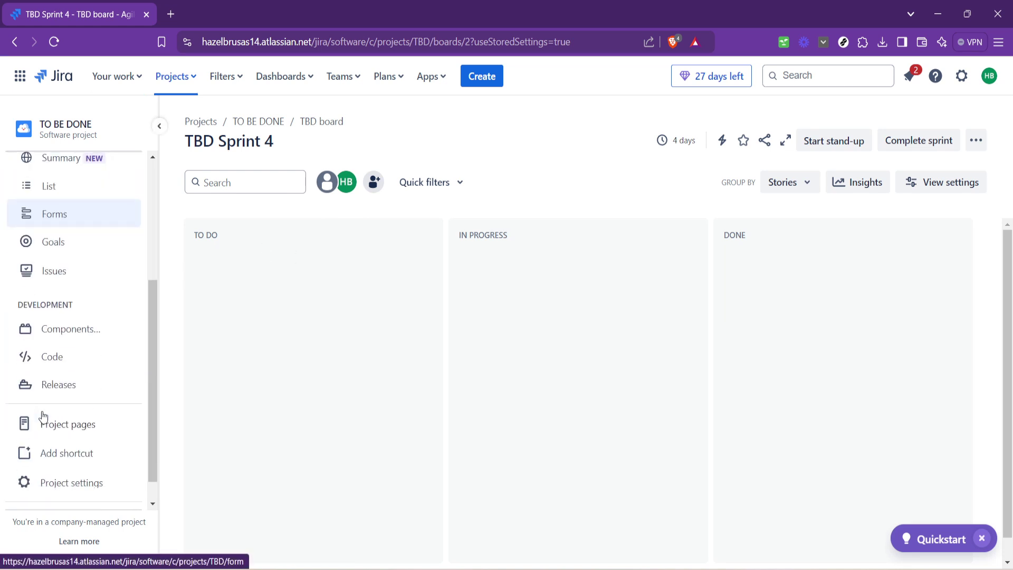
pyautogui.click(69, 485)
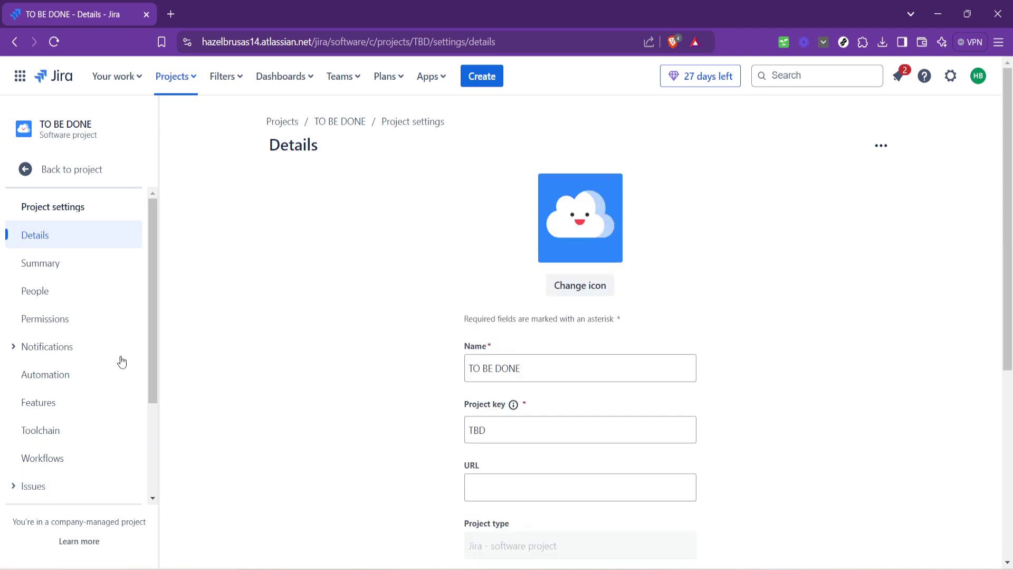
pyautogui.moveTo(46, 374)
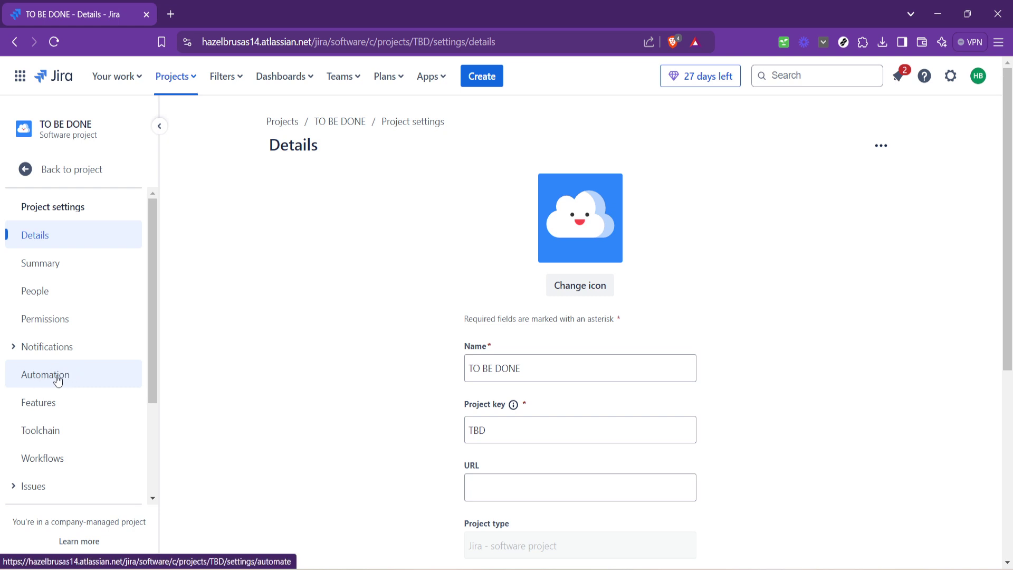
pyautogui.click(57, 382)
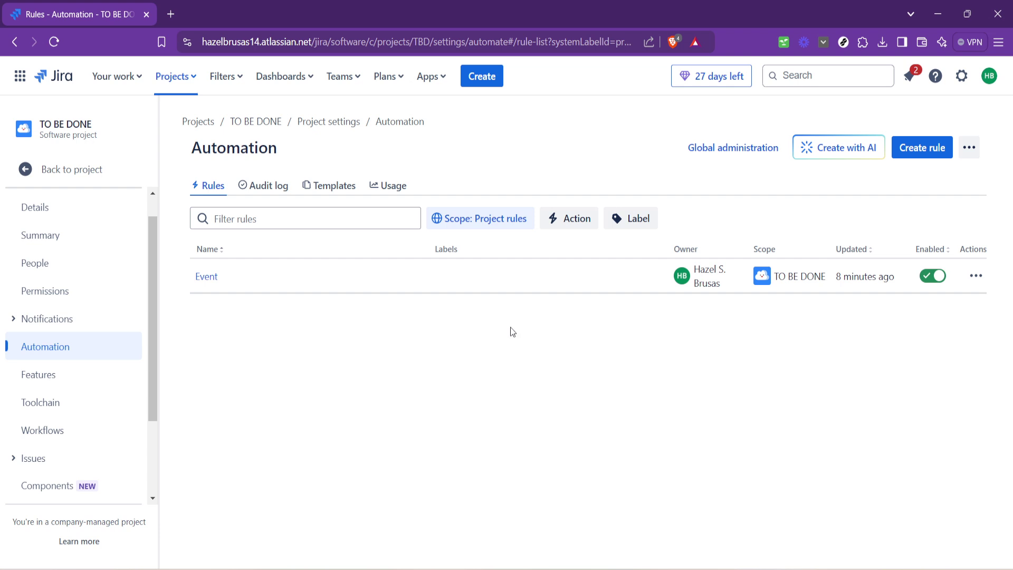
# - Create a new rule with the 'Issue commented' trigger
pyautogui.click(926, 147)
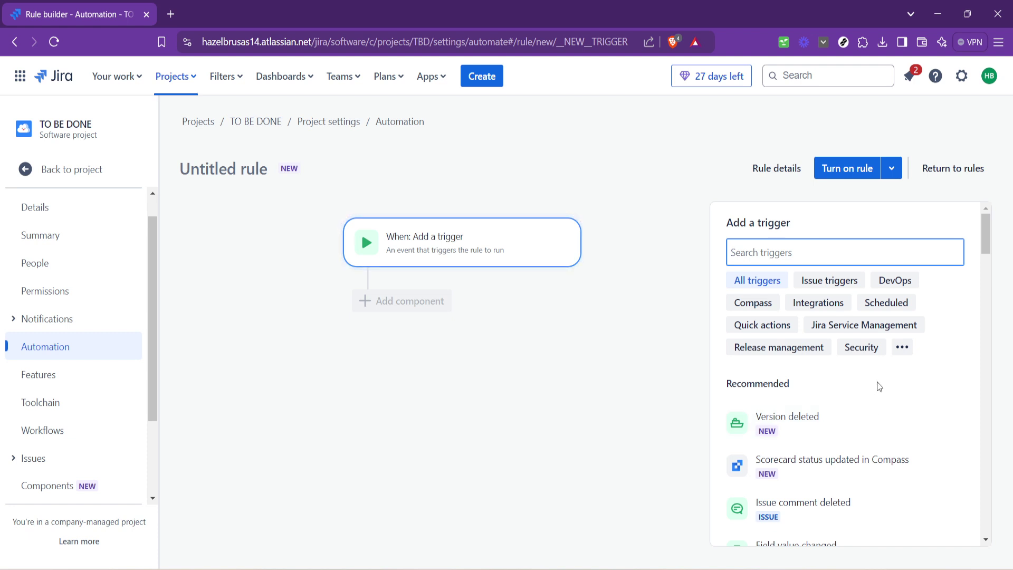
pyautogui.scroll(-1, 876, 382)
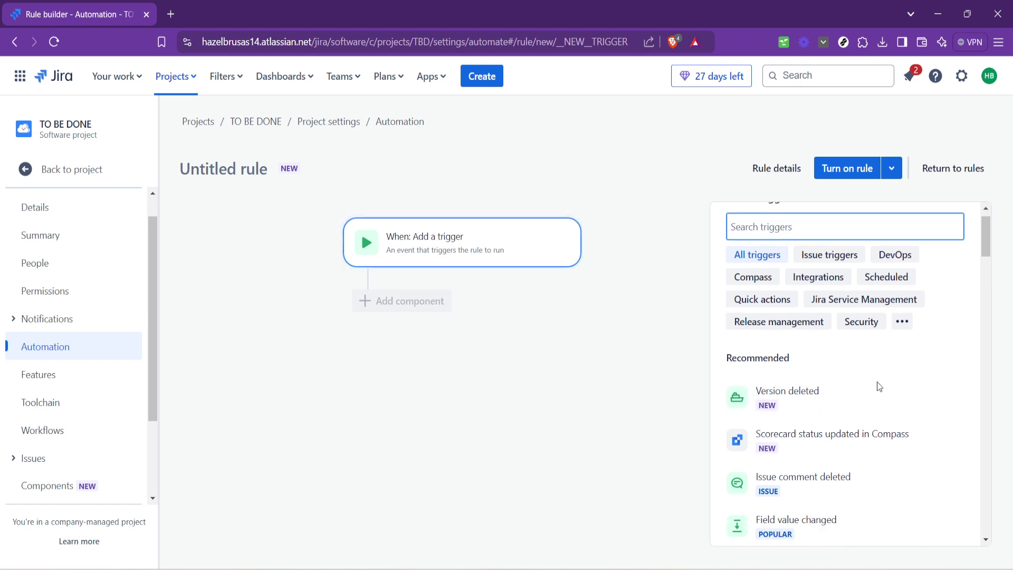
pyautogui.scroll(-1, 877, 385)
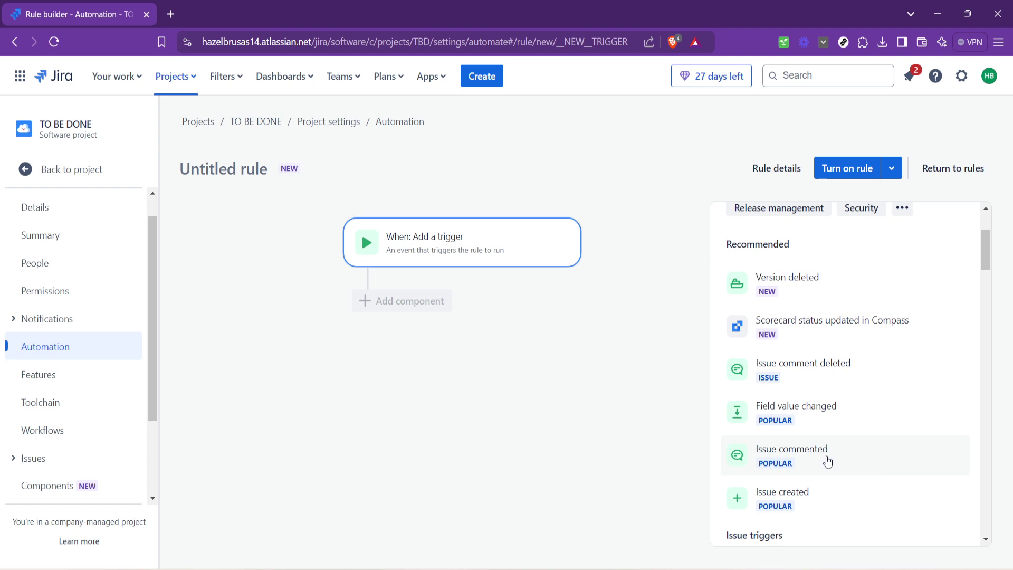
pyautogui.click(809, 461)
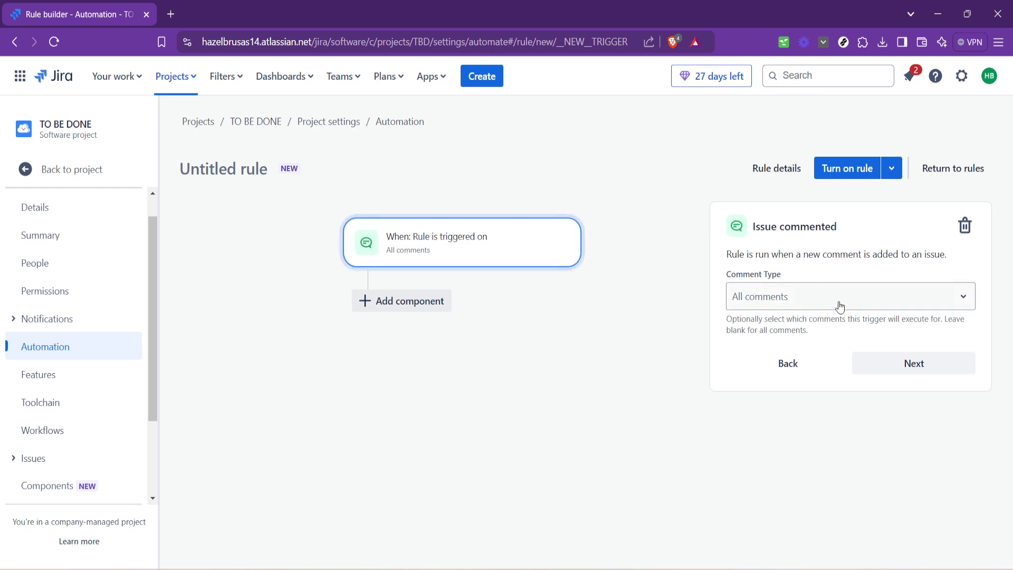
# - Set the trigger's comment type to 'Comment is the main action' and confirm it
pyautogui.click(806, 304)
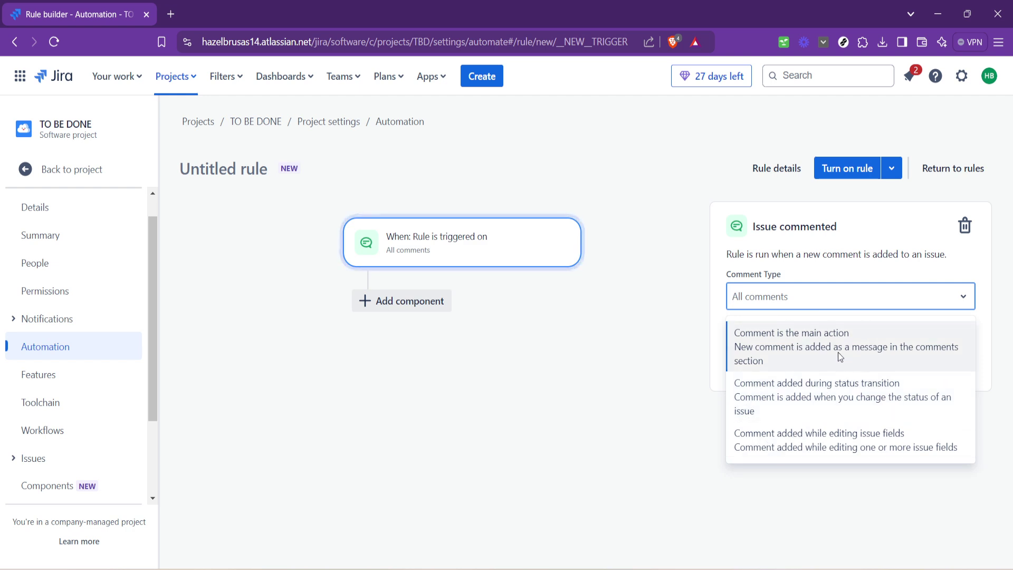
pyautogui.click(808, 351)
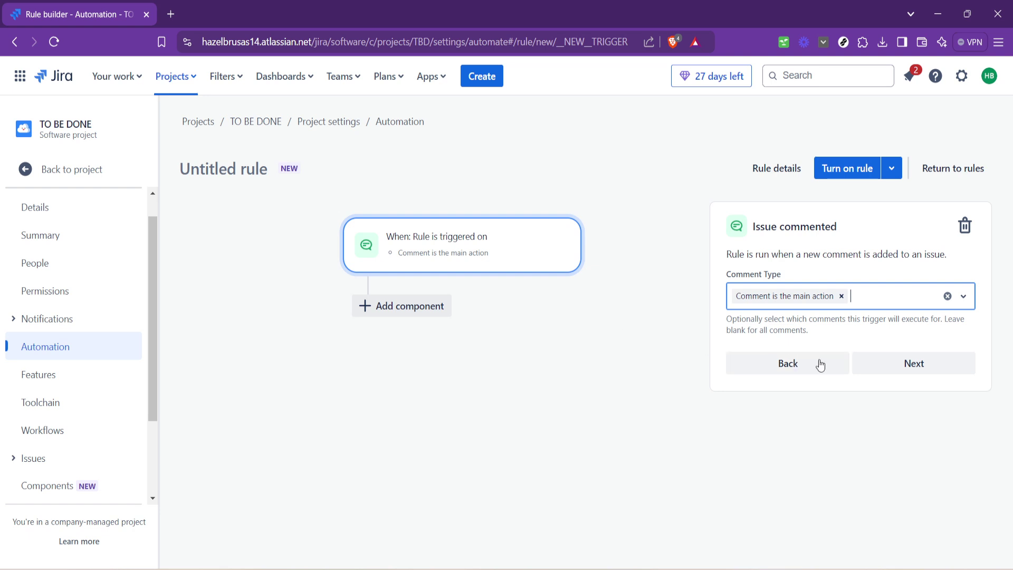
pyautogui.click(926, 368)
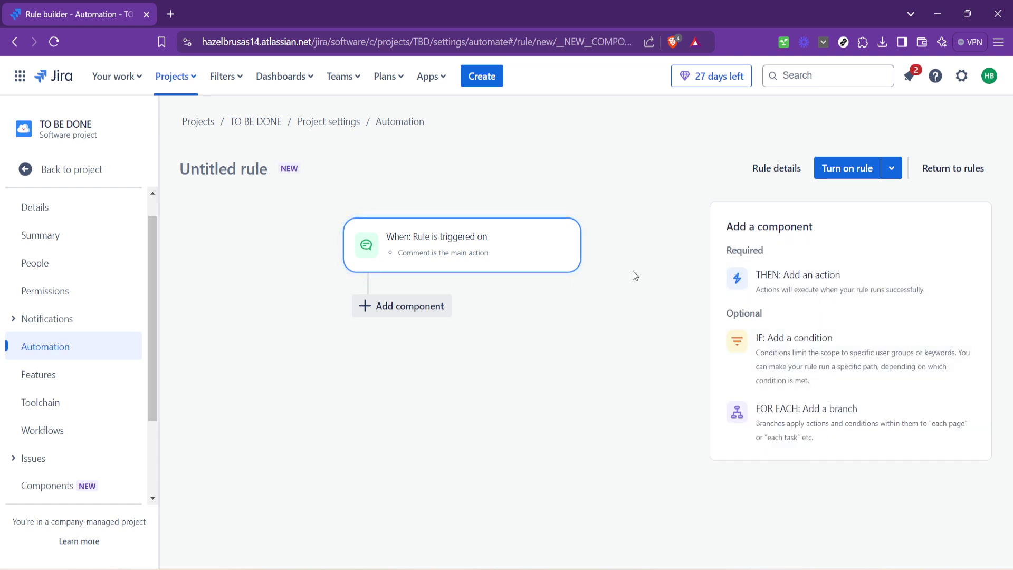
# - Add a Send email action addressed to All customers involved
pyautogui.click(791, 277)
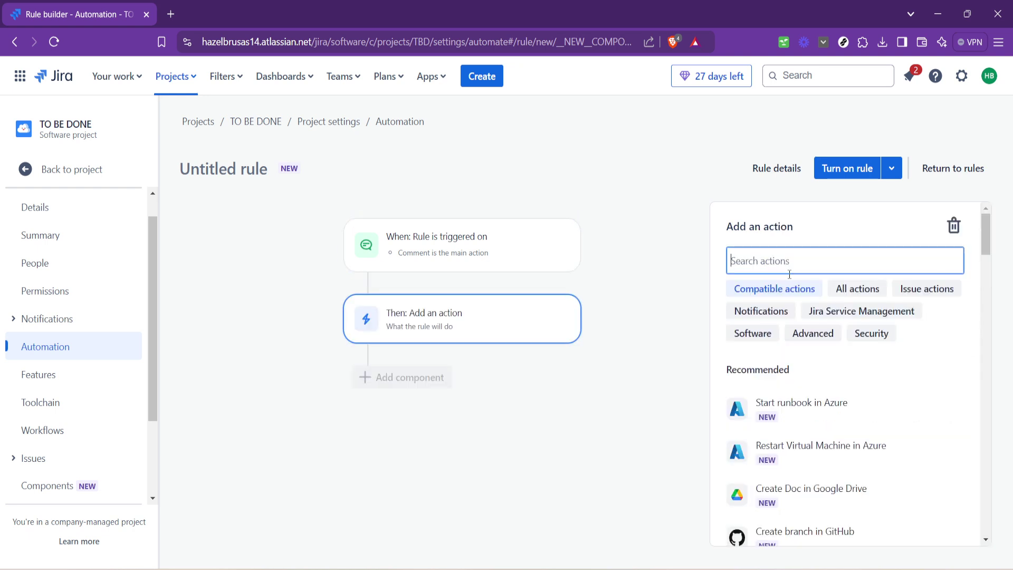
pyautogui.scroll(-1, 888, 385)
pyautogui.scroll(-2, 905, 402)
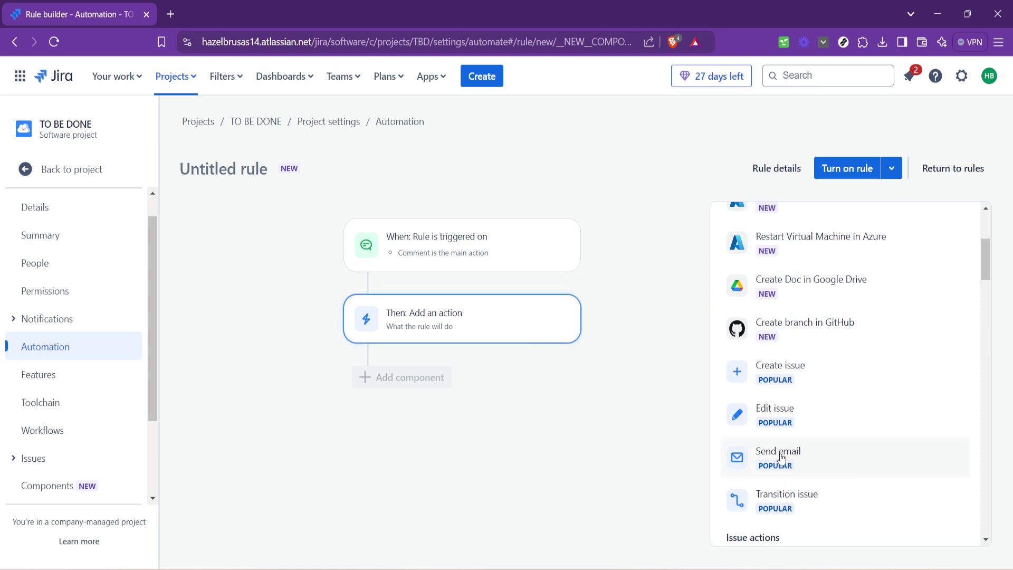
pyautogui.click(813, 459)
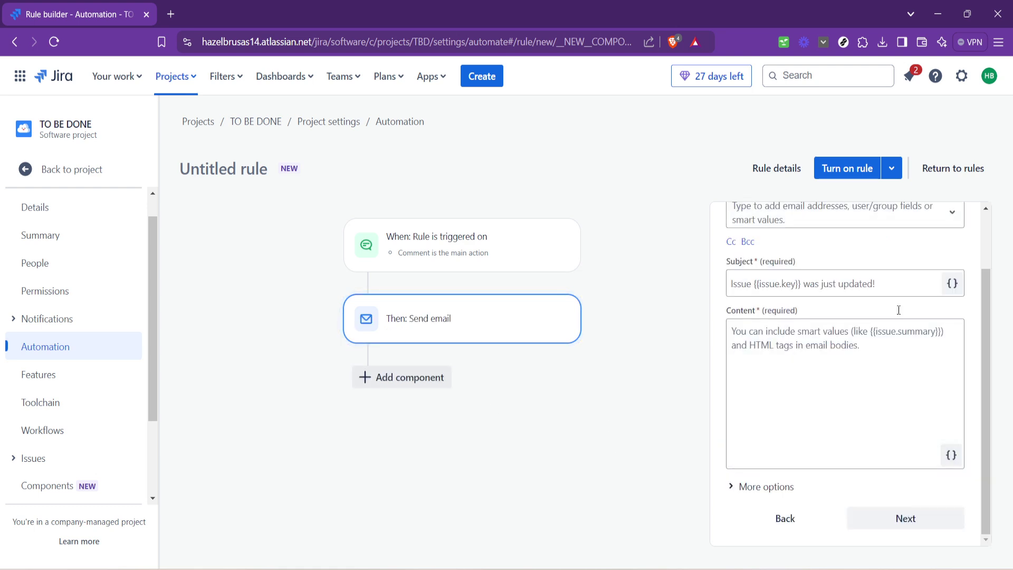
pyautogui.scroll(2, 850, 341)
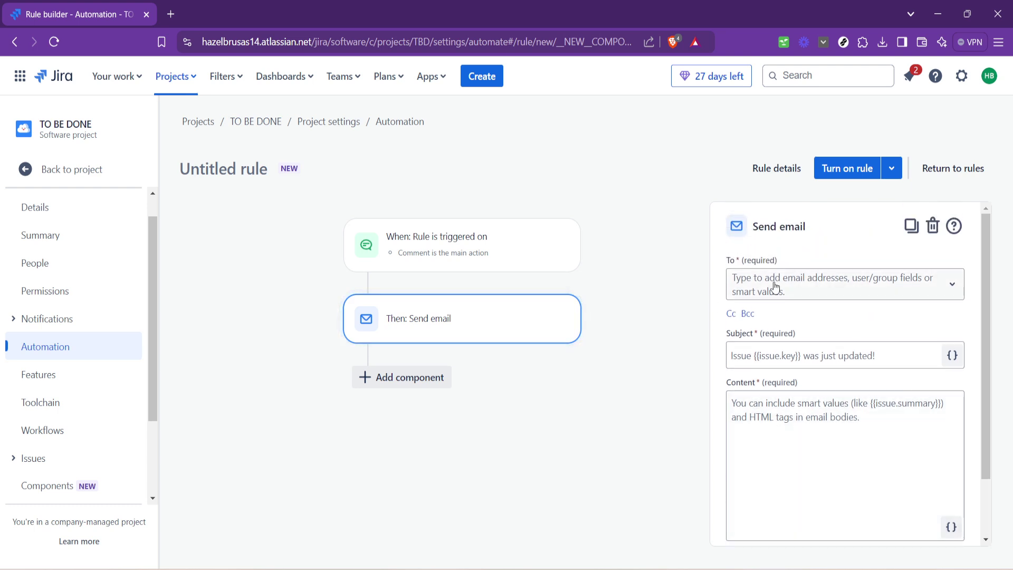
pyautogui.click(774, 286)
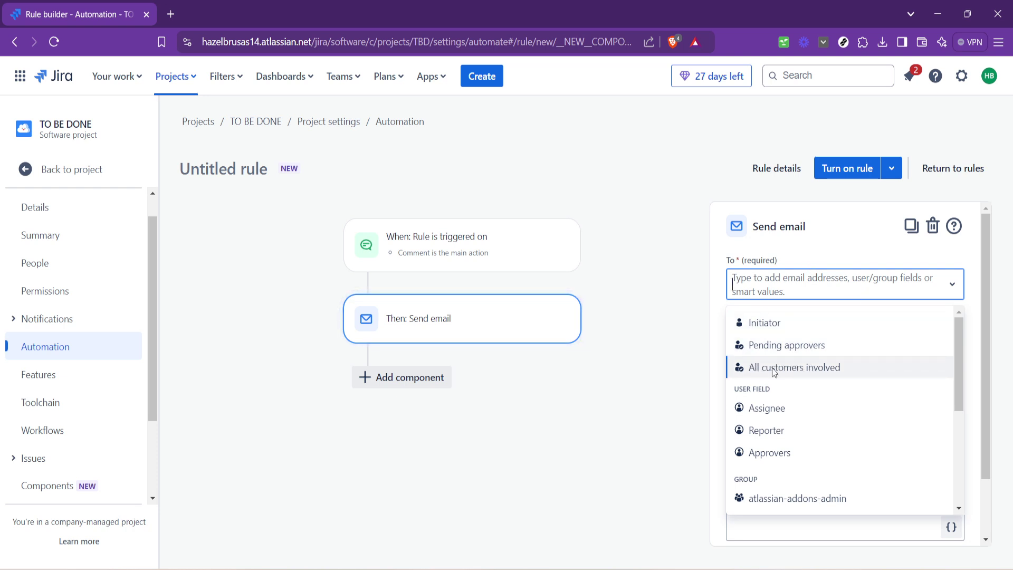
pyautogui.click(773, 368)
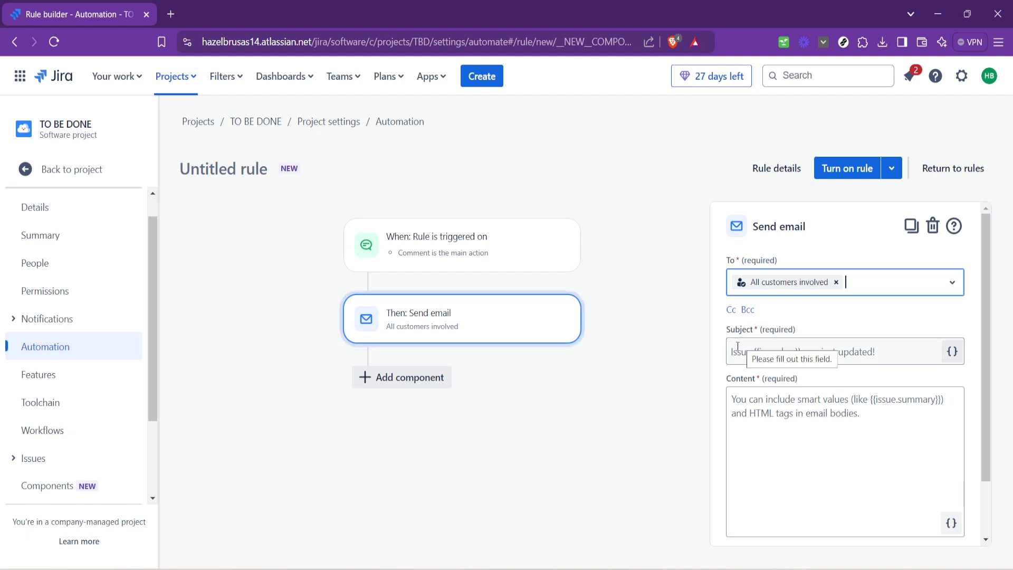
# - Set the email subject to 'Test send' and body to 'A test', then save the action
pyautogui.click(737, 347)
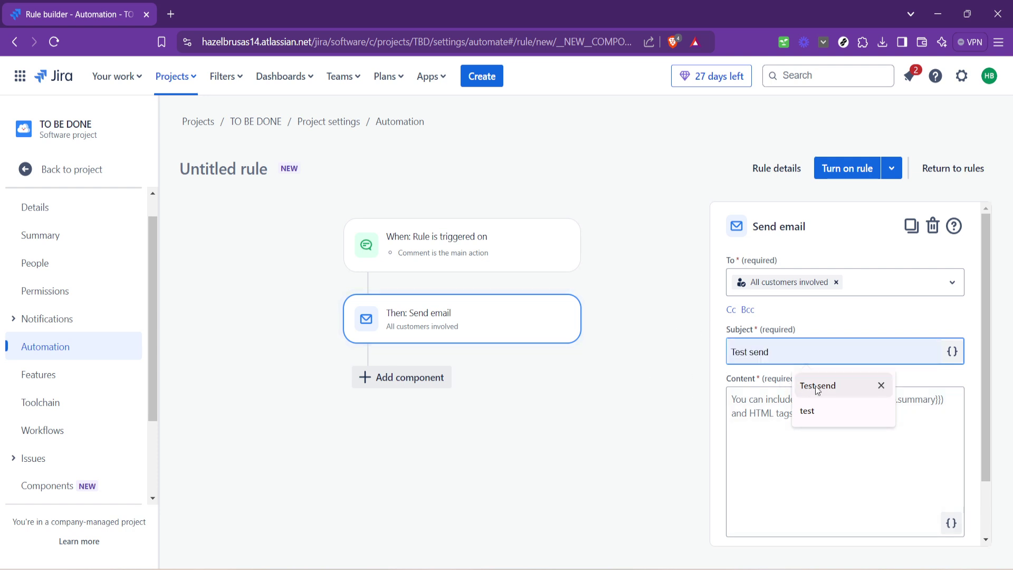
pyautogui.click(796, 386)
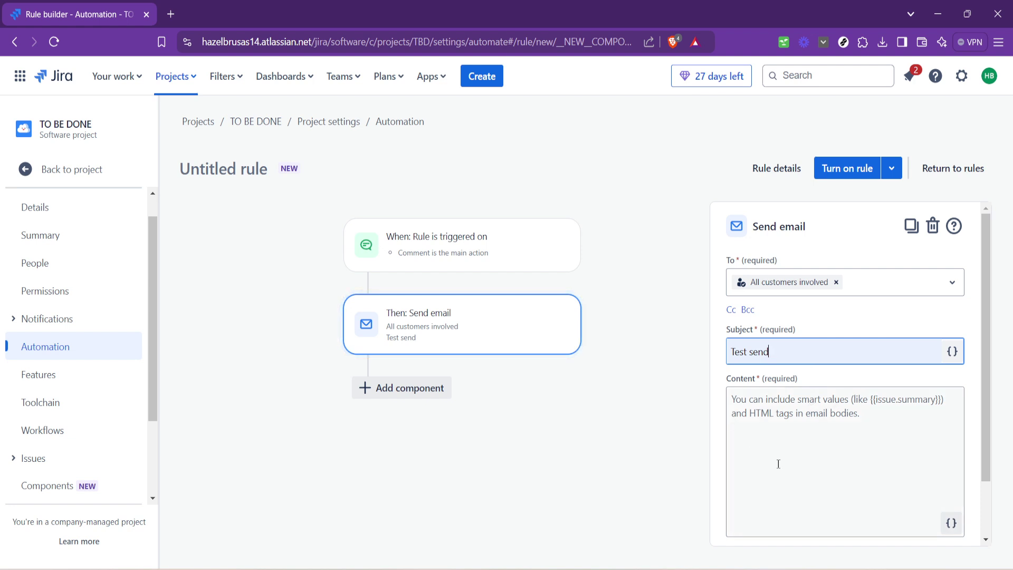
pyautogui.click(841, 443)
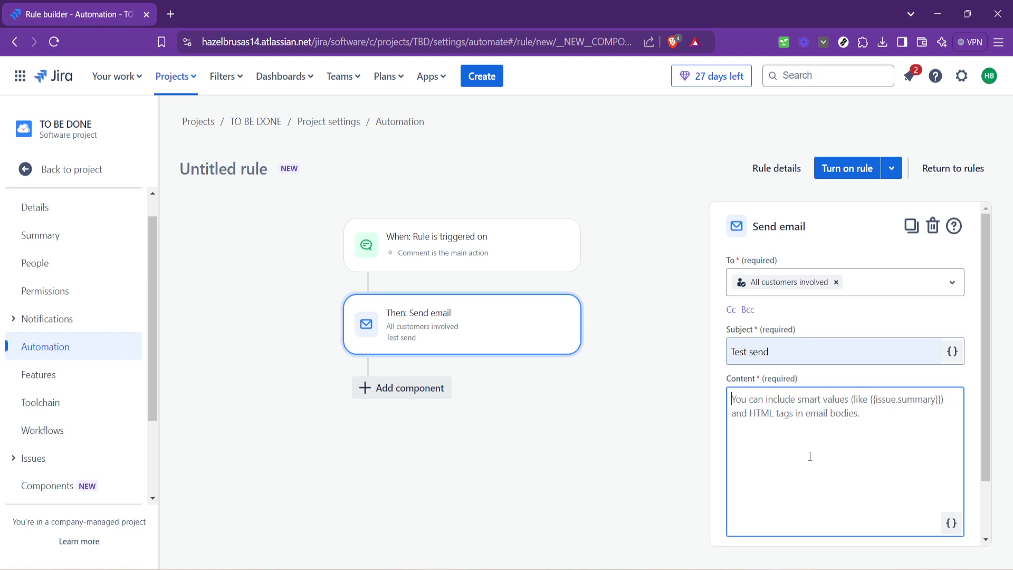
pyautogui.scroll(-2, 814, 441)
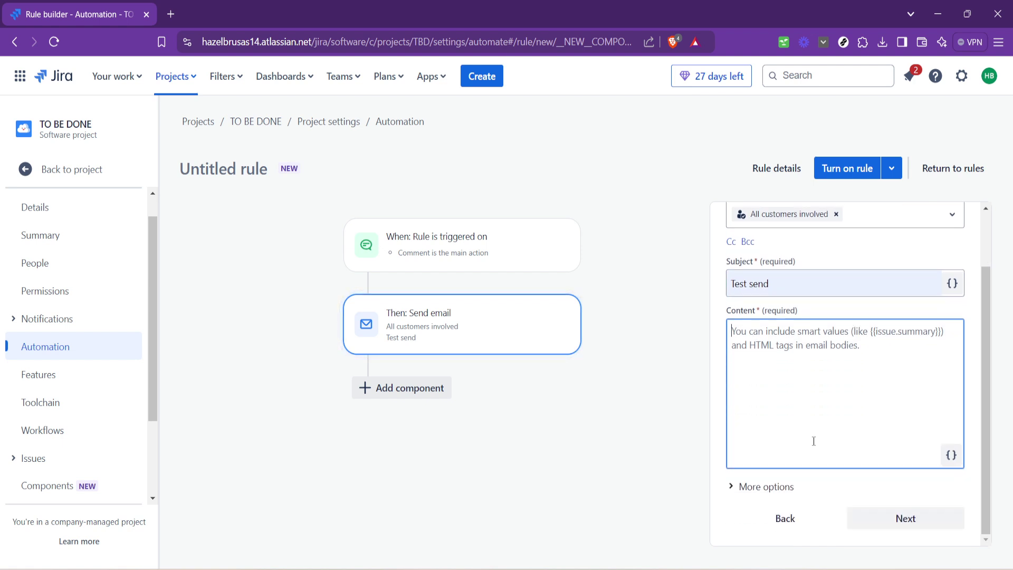
pyautogui.write('A t')
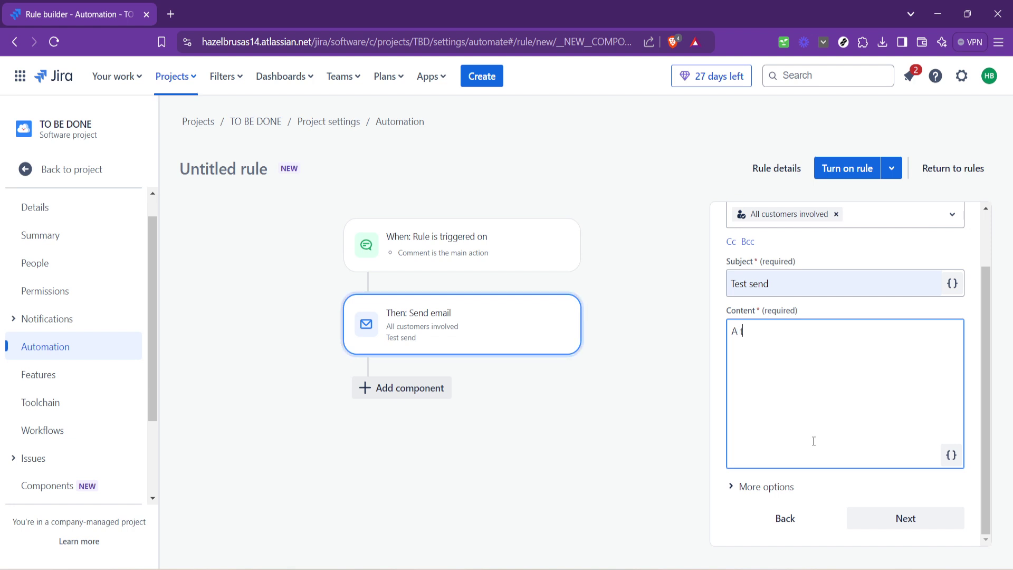
pyautogui.write('est')
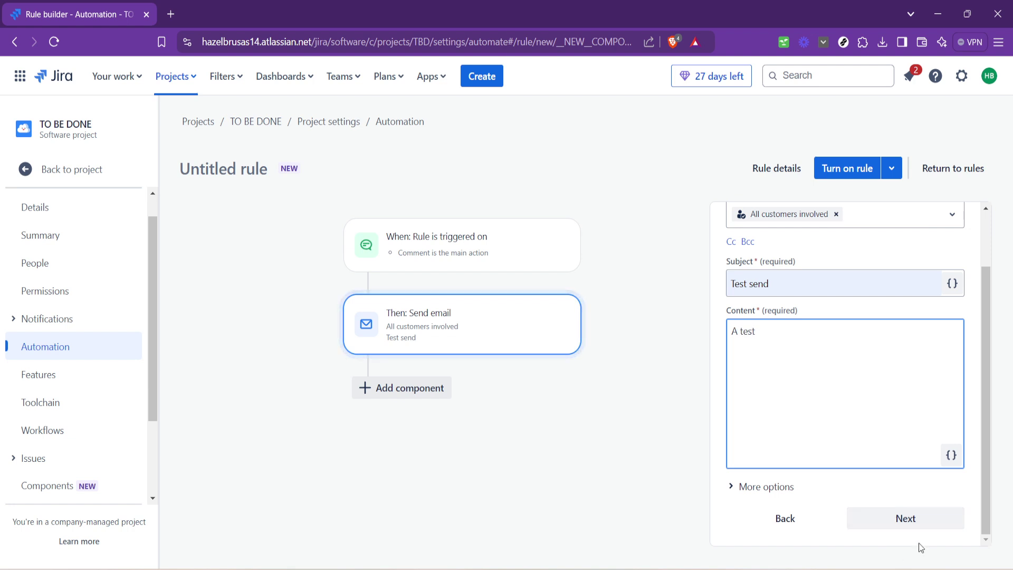
pyautogui.click(924, 518)
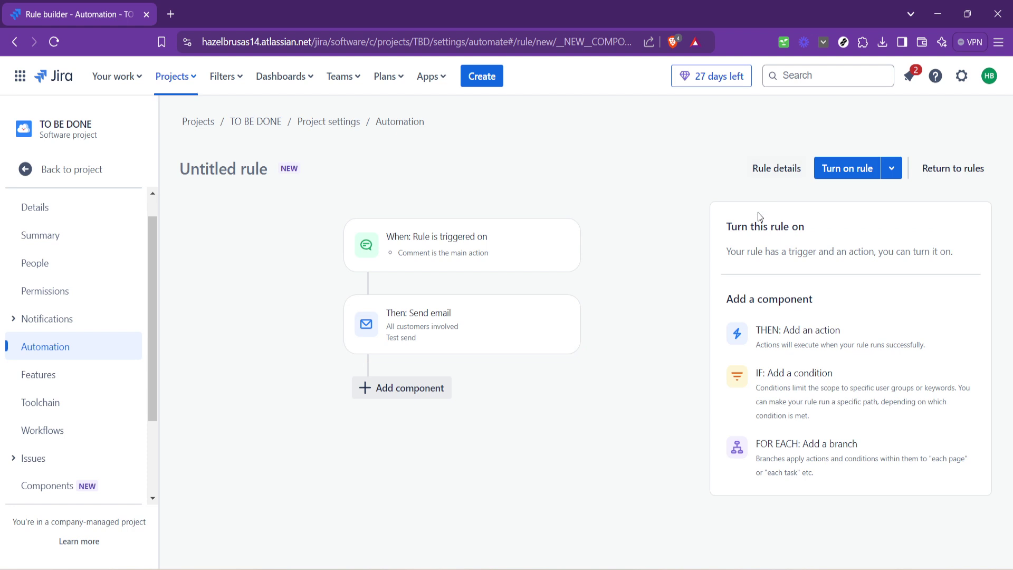
# - Open the Turn on rule form for naming the new automation rule
pyautogui.click(835, 175)
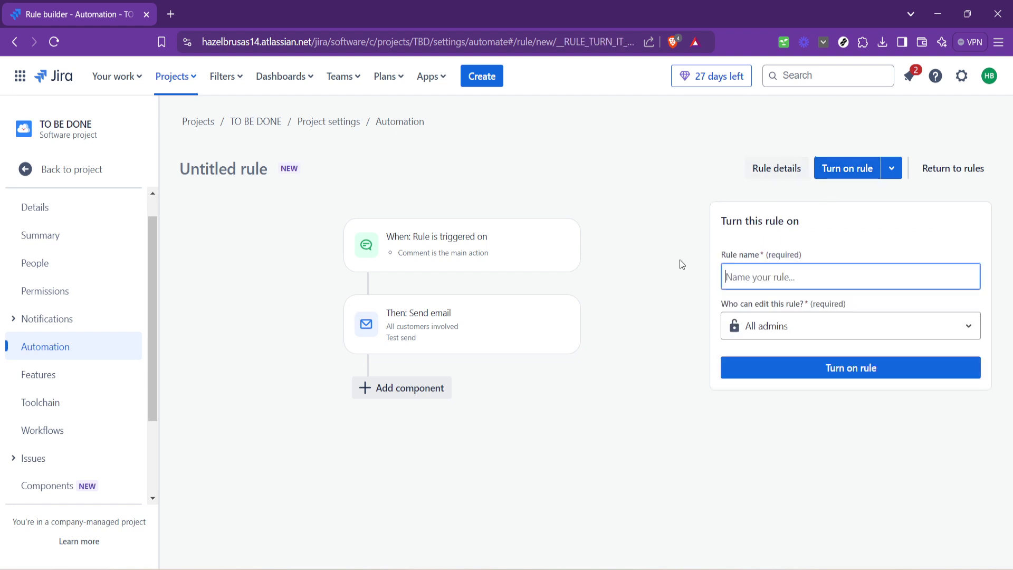